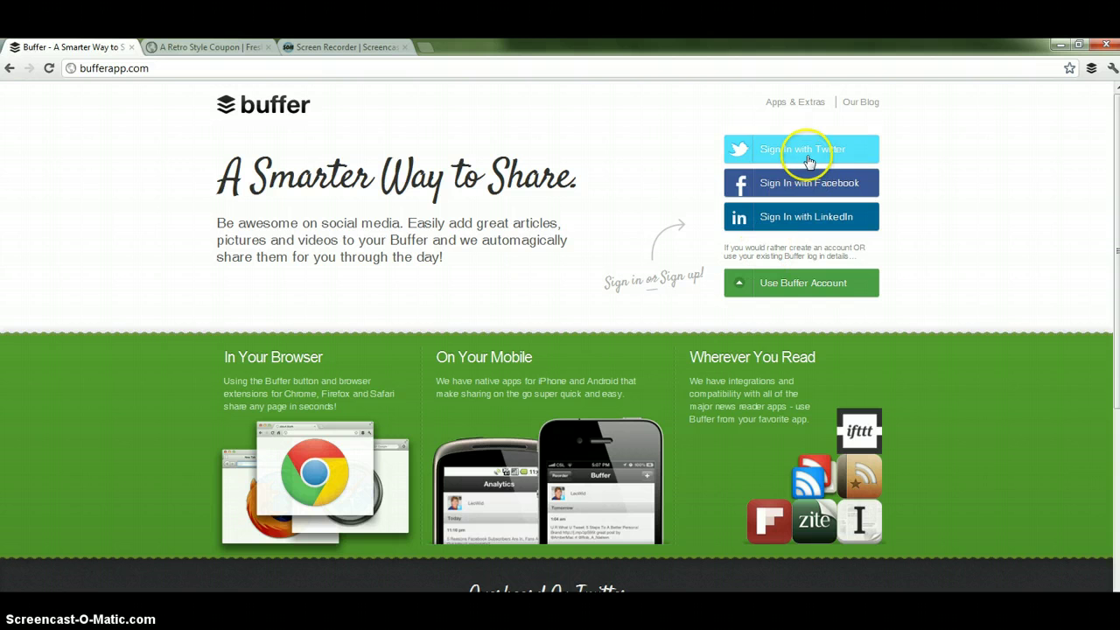
Sign in with the Buffer account's email and password to reach the Twitter and Facebook dashboard.
click(803, 286)
click(801, 194)
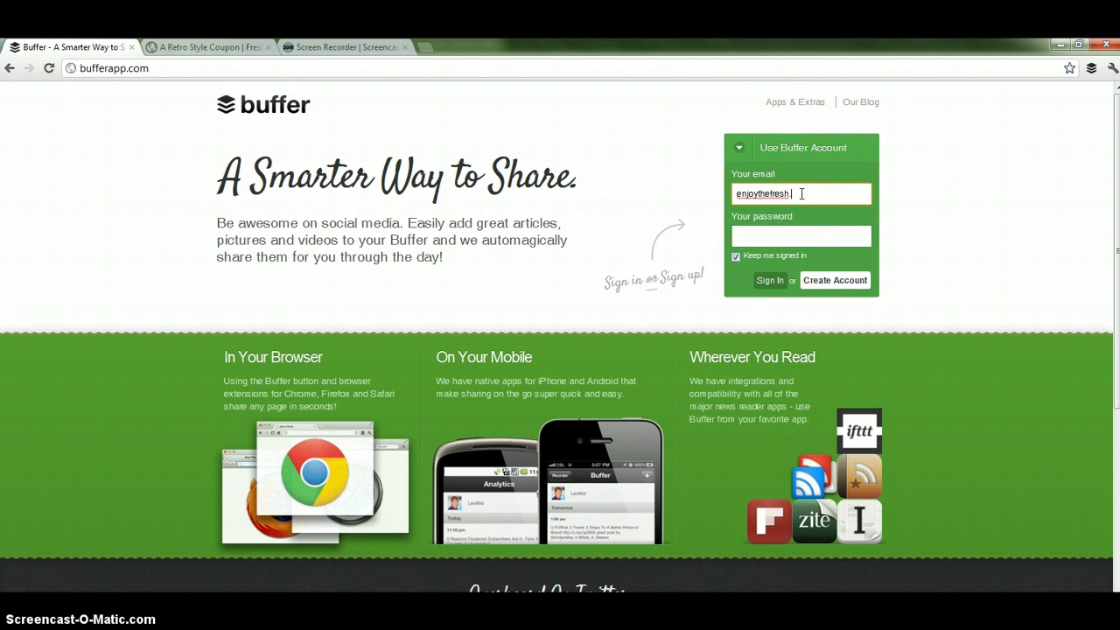
key(Tab)
text(•••••••••••••••)
key(Return)
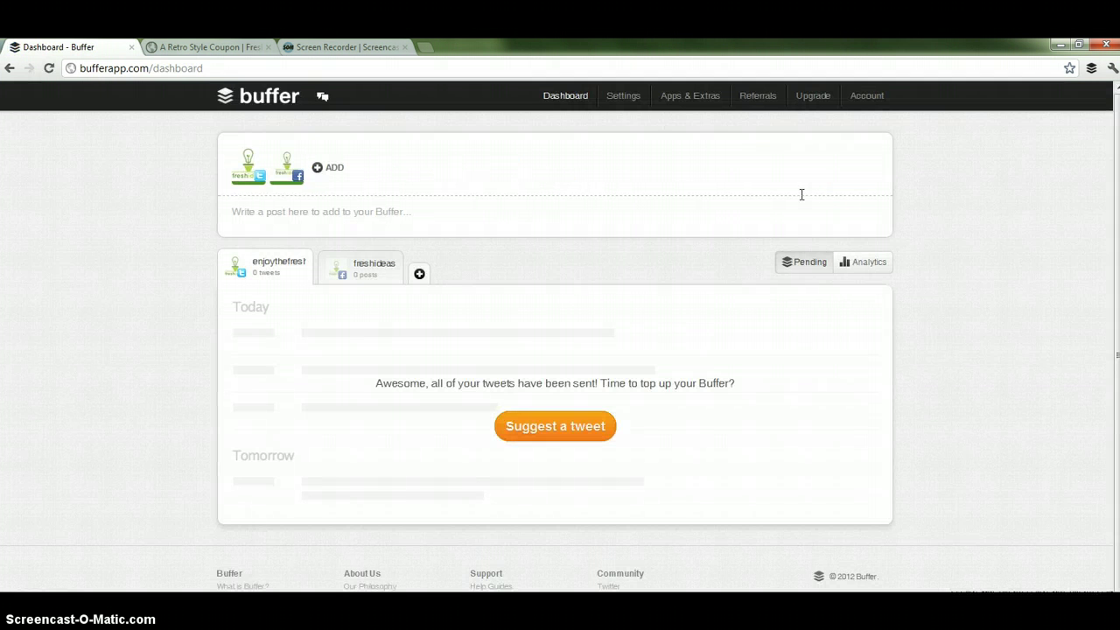
click(538, 180)
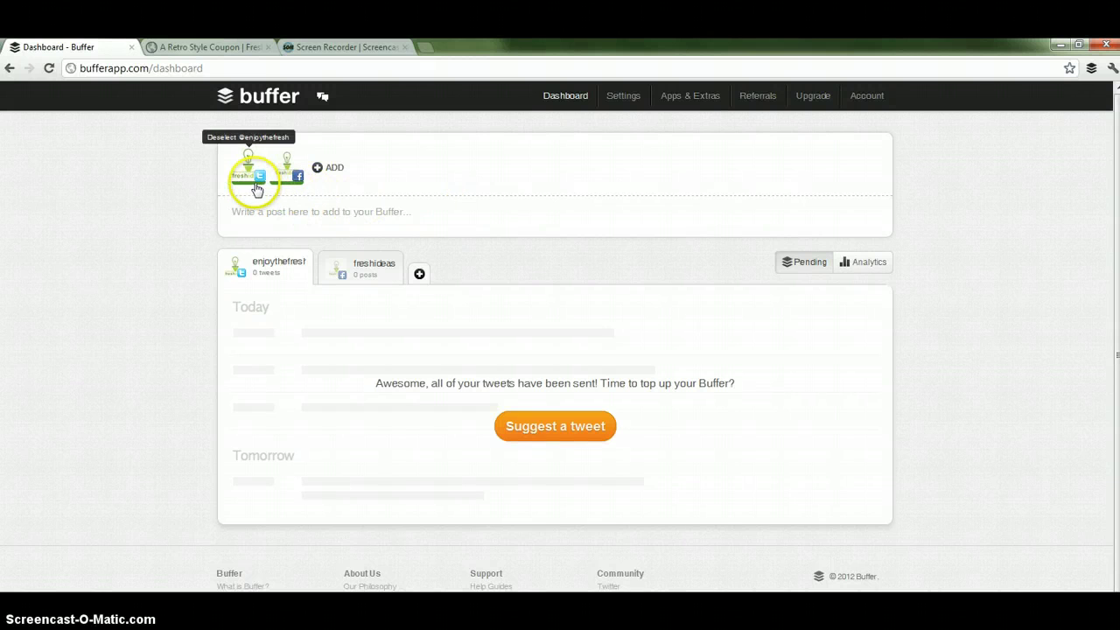
click(334, 168)
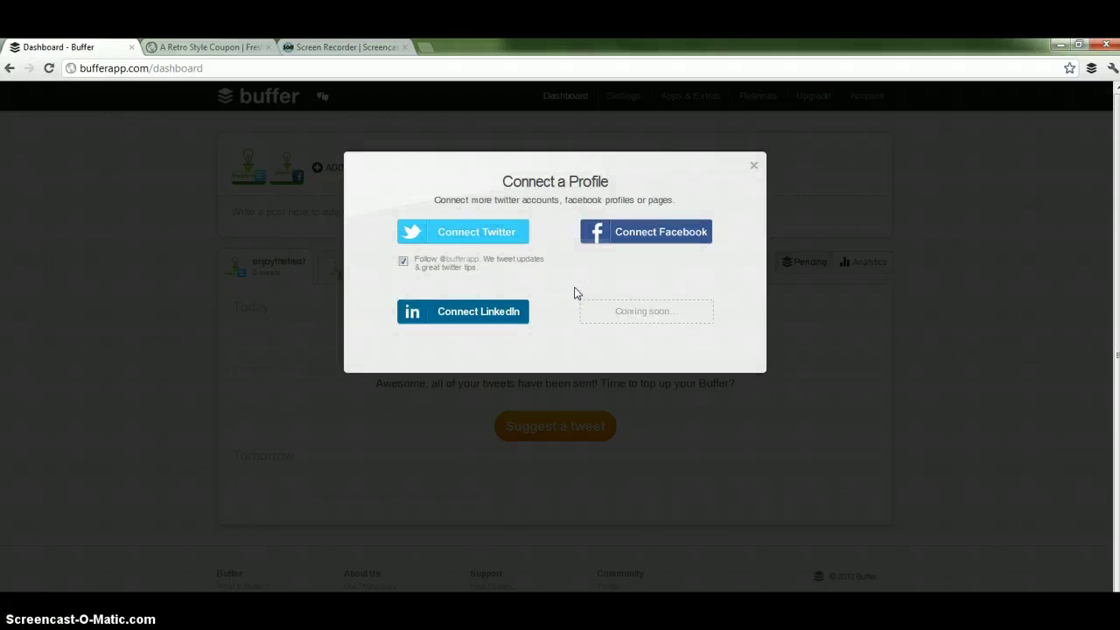
click(501, 256)
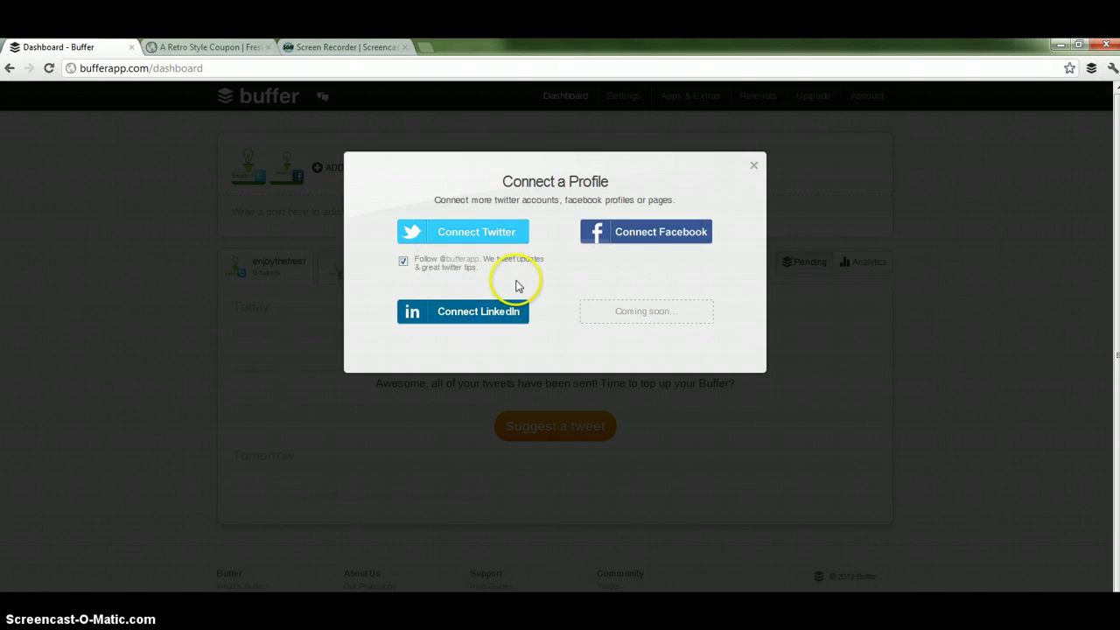
click(753, 168)
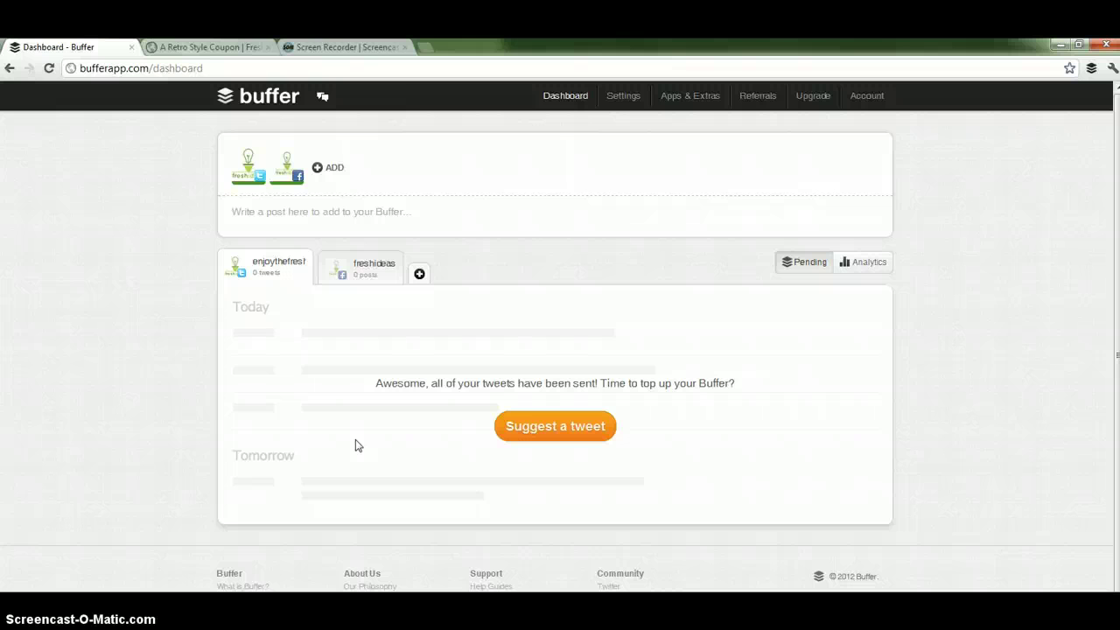
click(364, 265)
click(267, 262)
click(343, 265)
click(267, 260)
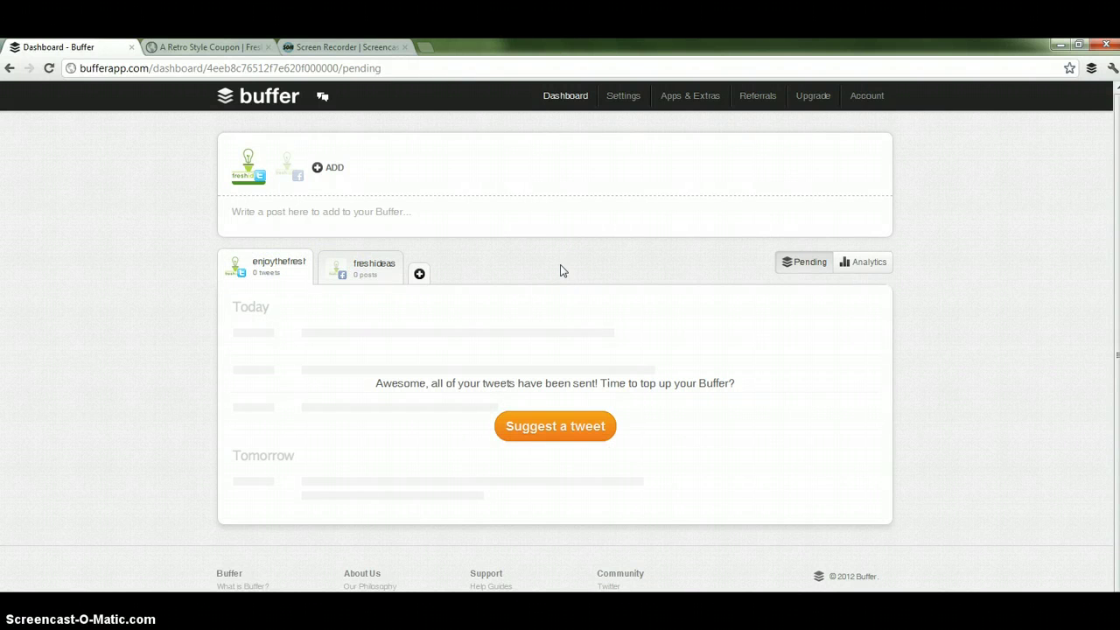
Open Settings and show the enjoythefresh profile's Schedule & Shortening options.
click(624, 103)
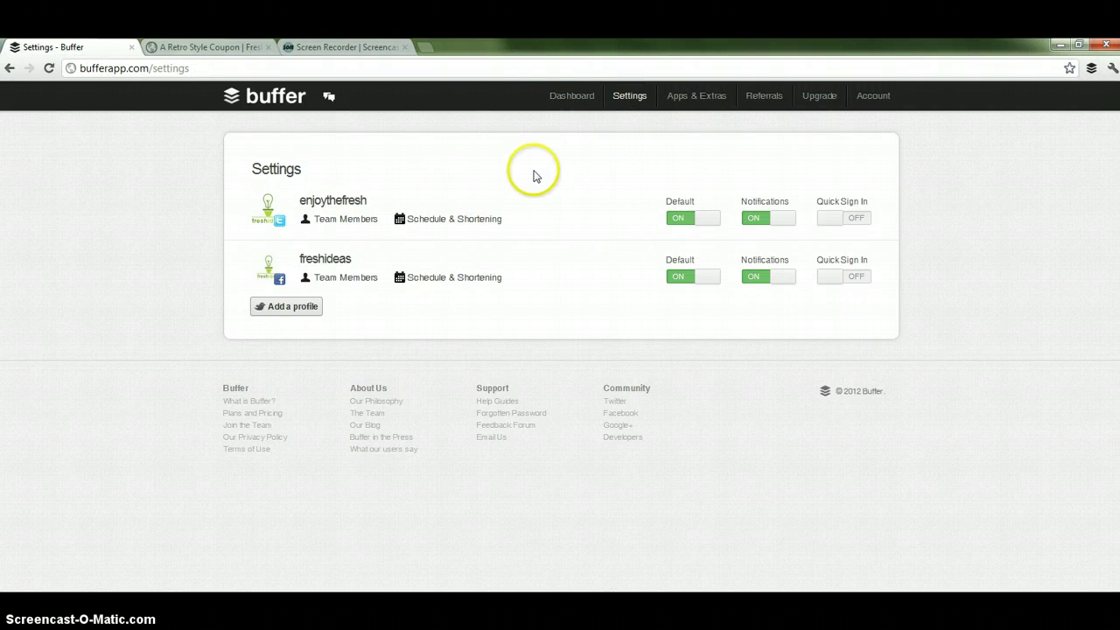
click(459, 220)
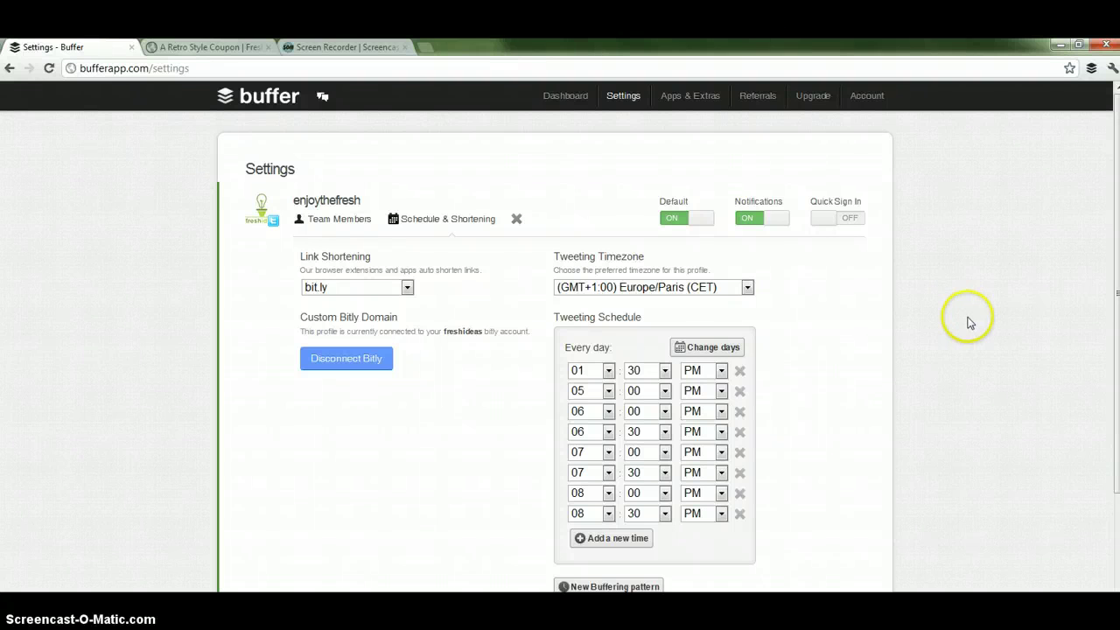
scroll(1115, 288, down, 1)
scroll(987, 382, down, 1)
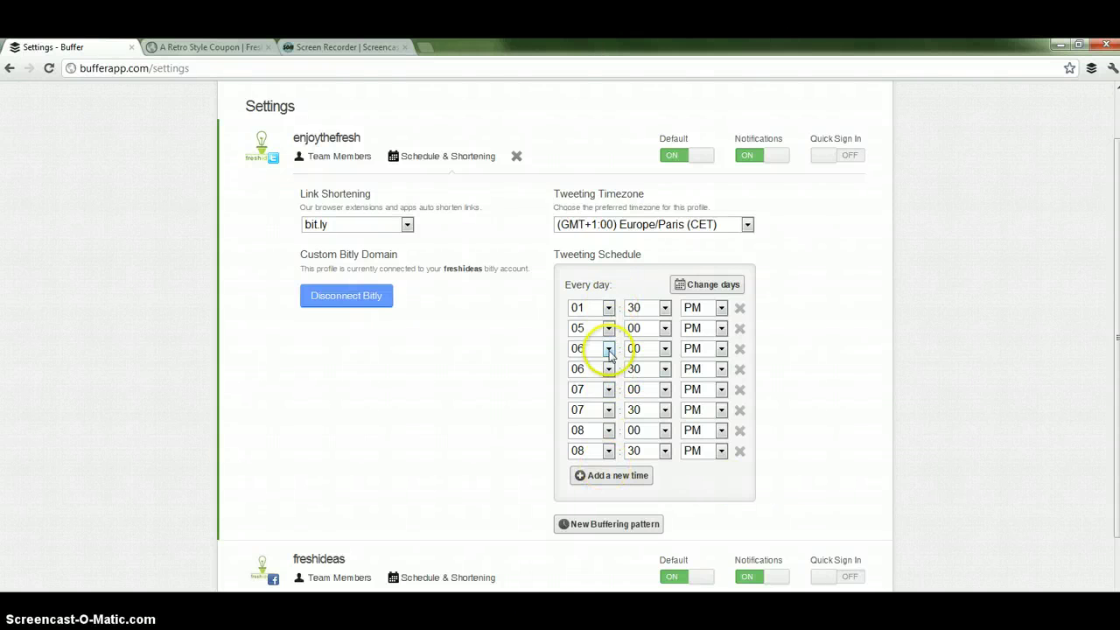
Check the first schedule slot's hour and minute choices, keeping it at 01:30.
click(607, 307)
click(603, 309)
click(664, 307)
click(664, 307)
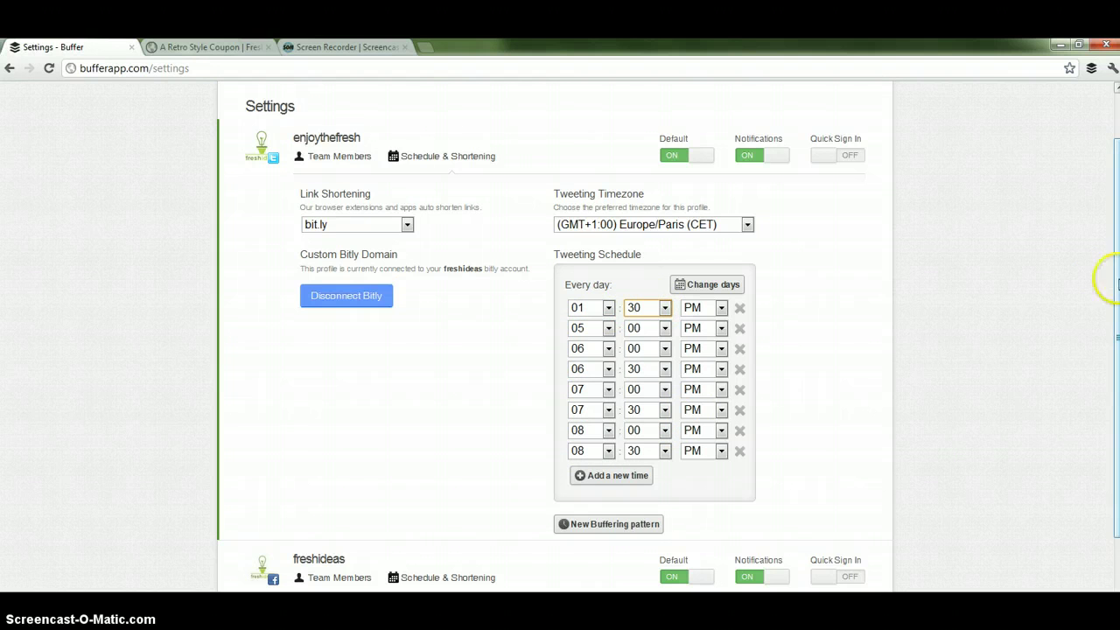
scroll(560, 332, up, 1)
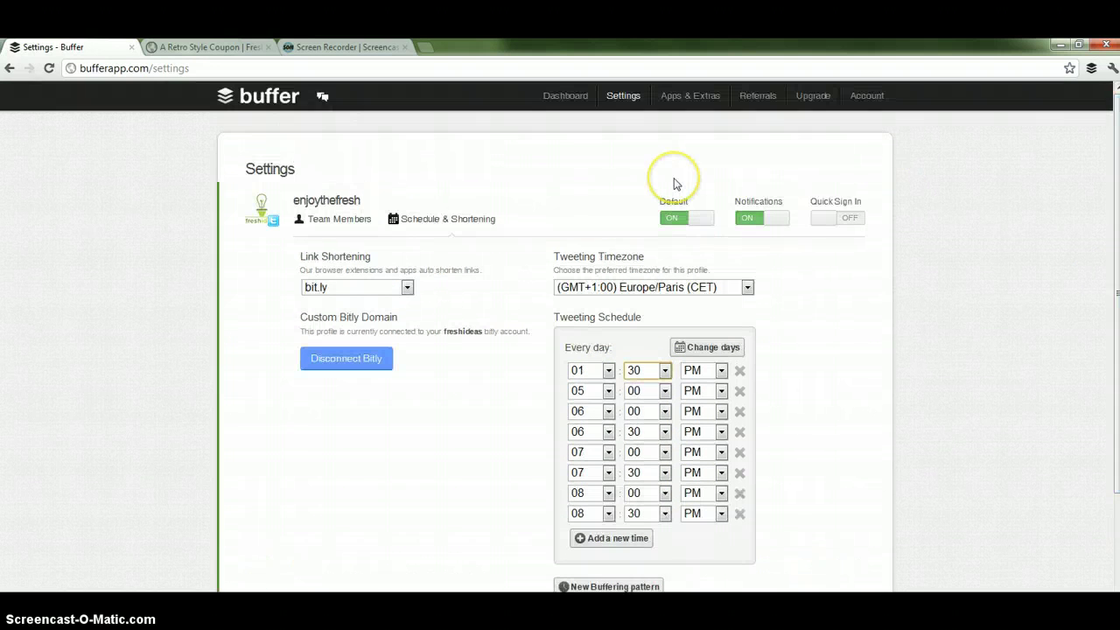
Open Apps & Extras, start installing Buffer for Chrome, then cancel the Ajouter à Chrome dialog.
click(690, 96)
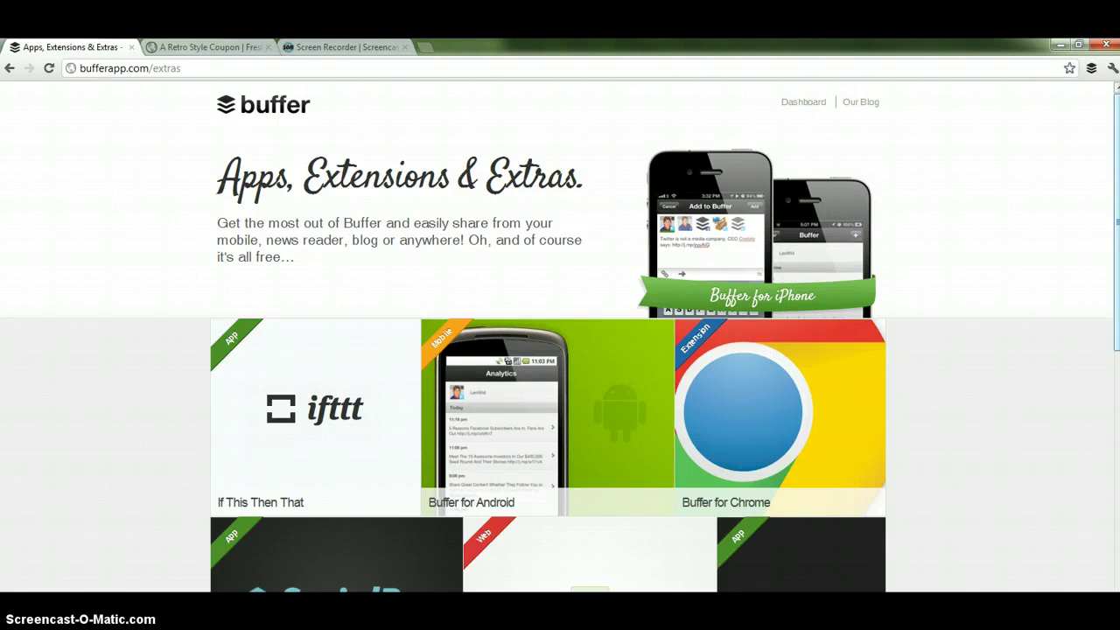
scroll(1104, 262, down, 1)
mouse_move(830, 362)
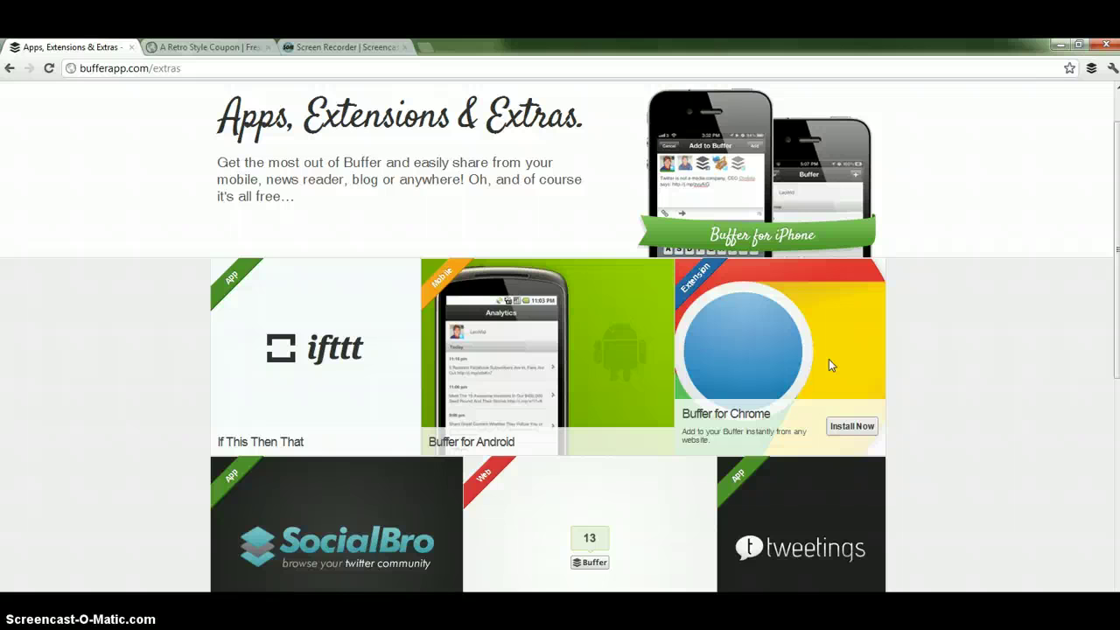
click(945, 432)
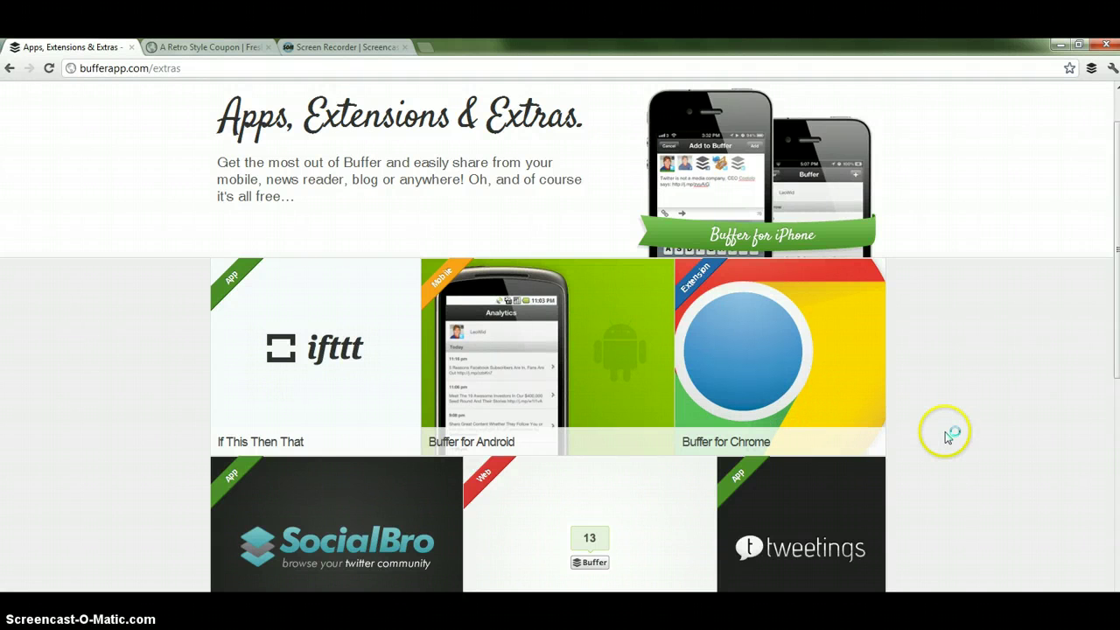
click(578, 412)
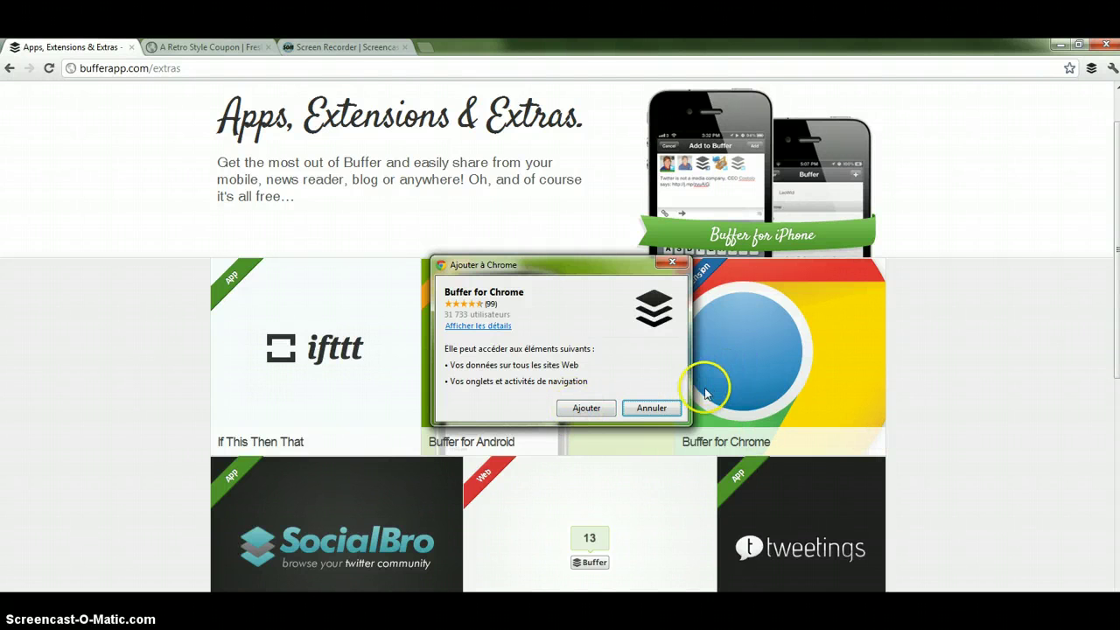
click(652, 407)
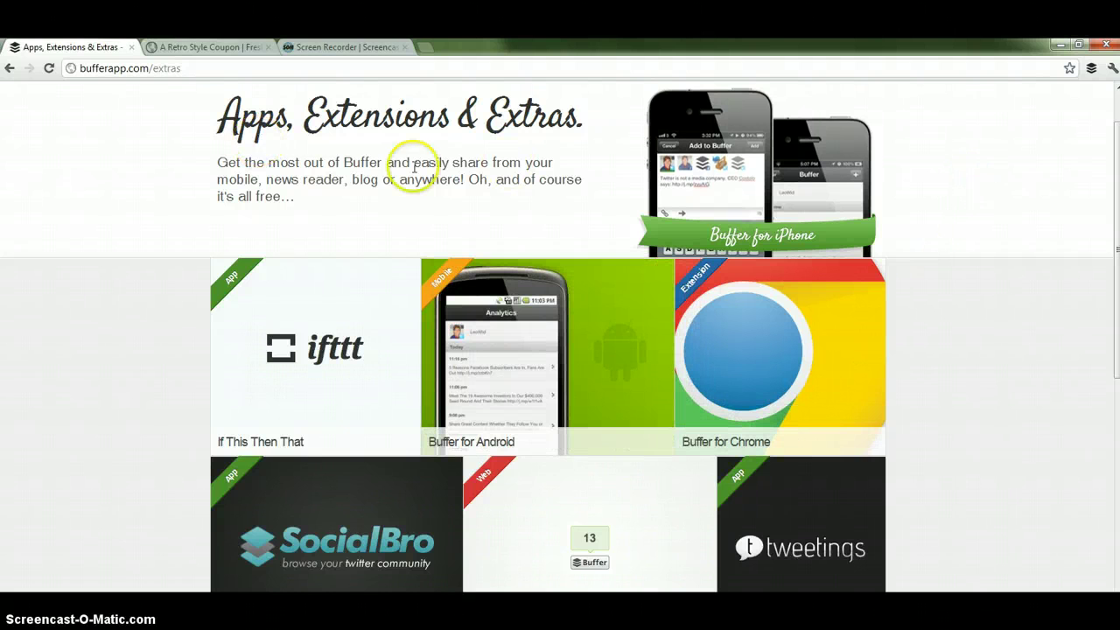
On the retro coupon page, draft a Twitter-only 'Test' post, then close the share box unqueued.
click(205, 46)
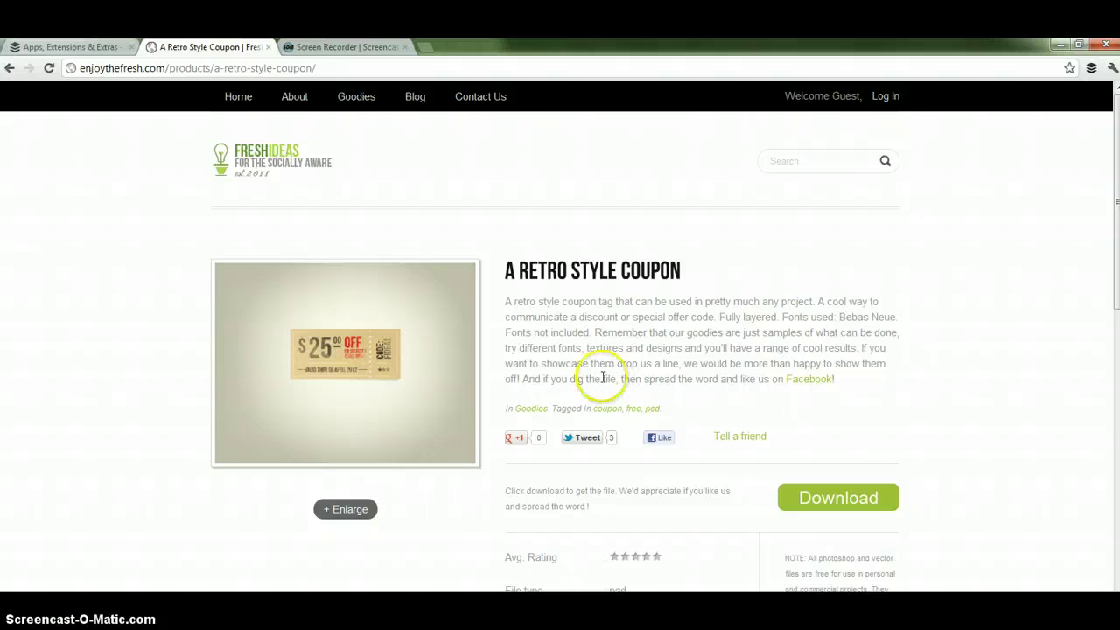
click(1091, 68)
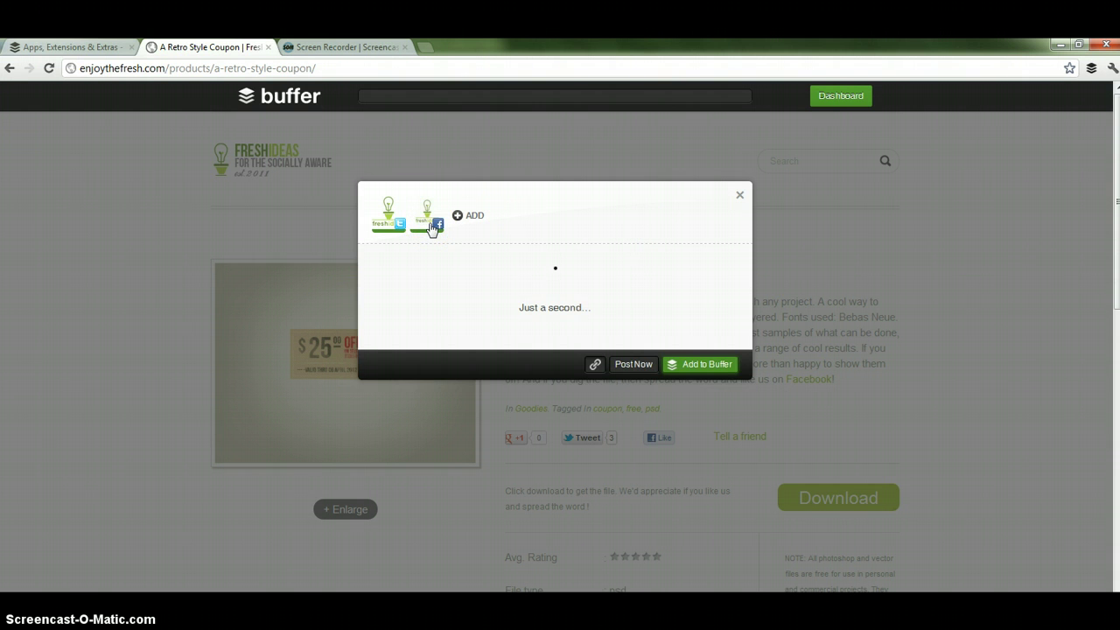
click(431, 226)
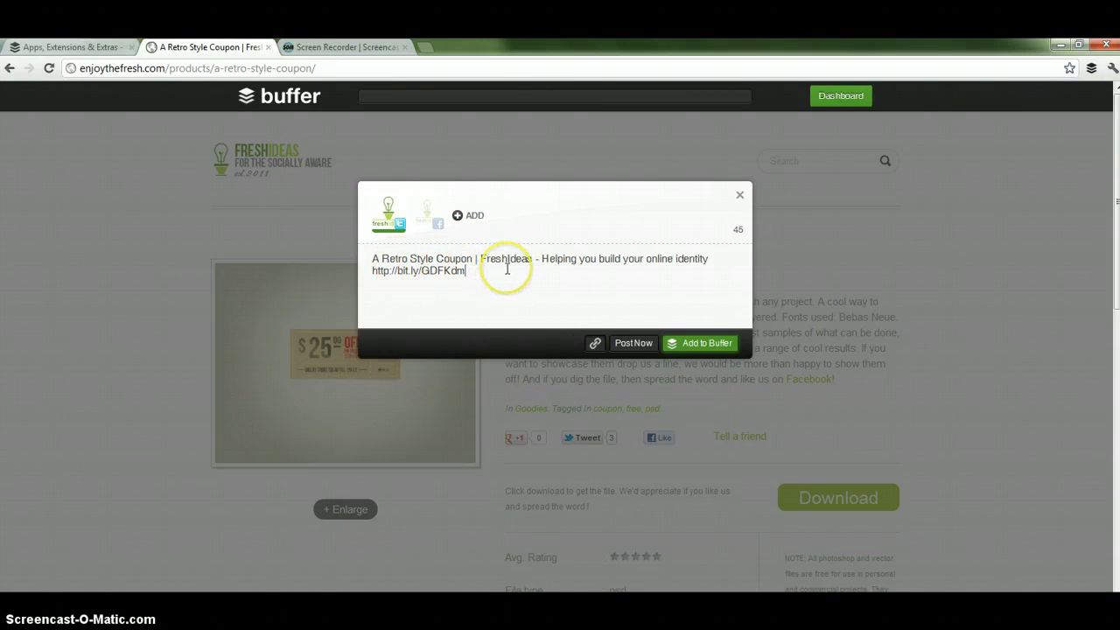
drag(371, 258, 531, 259)
text(Tes)
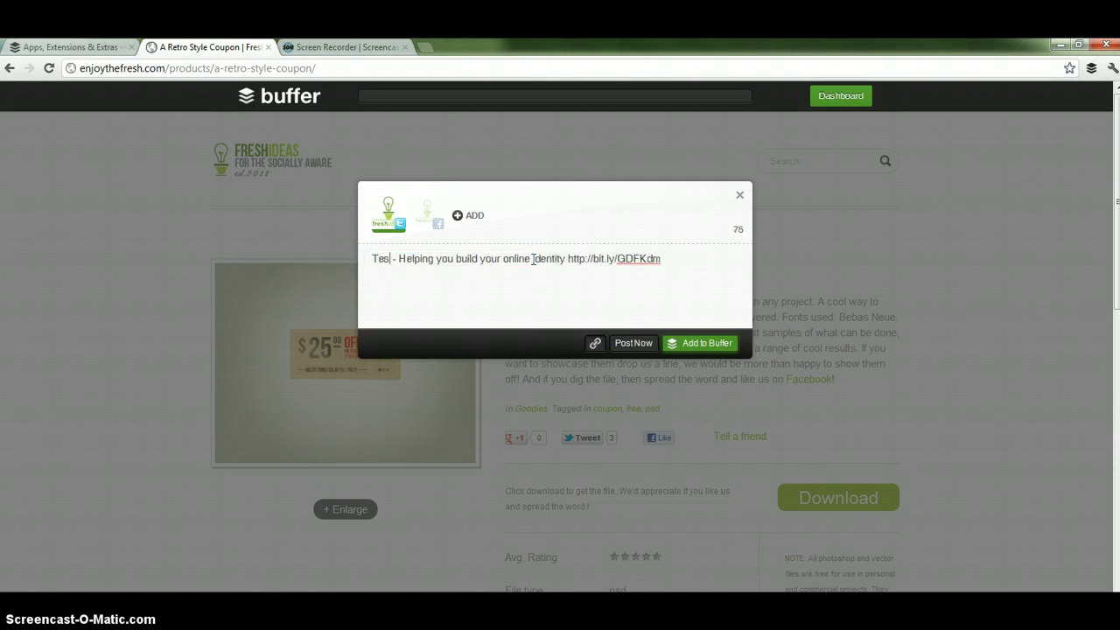
text(t)
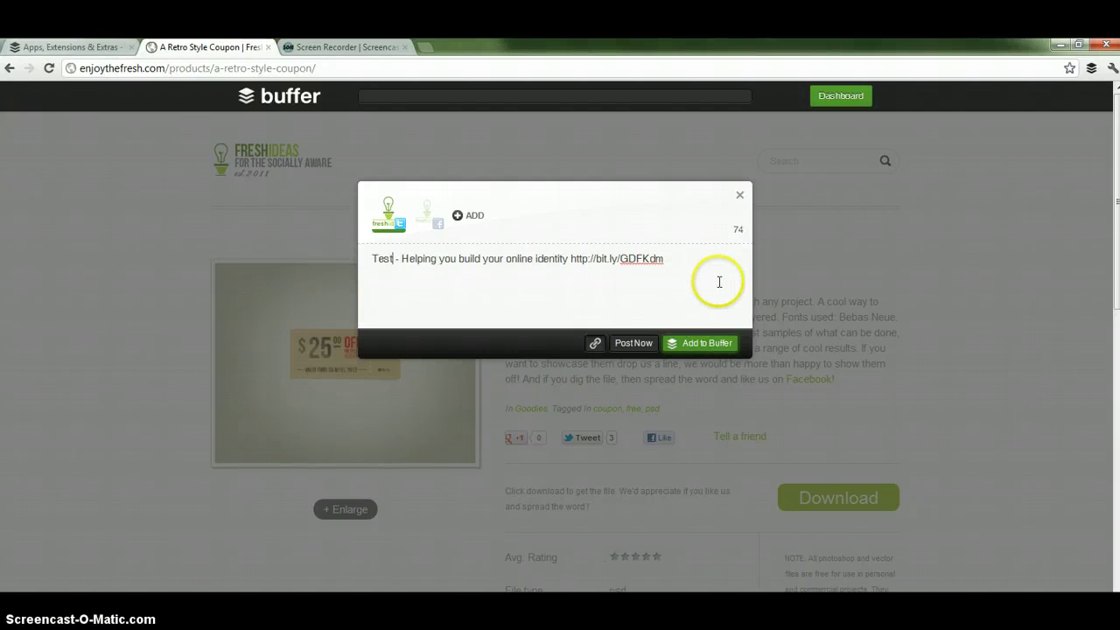
click(737, 199)
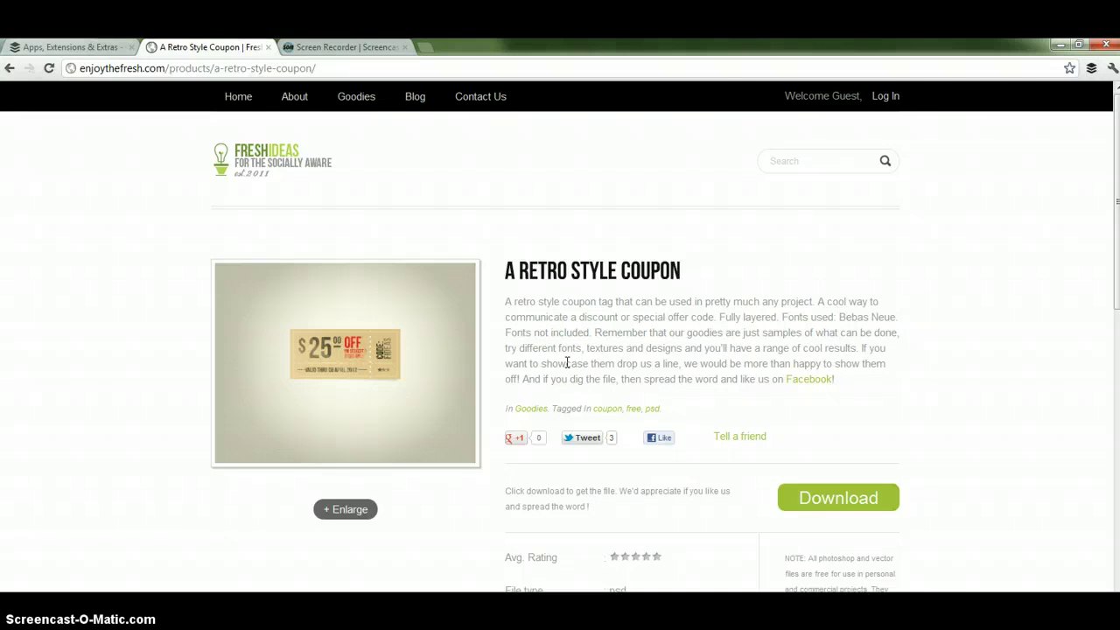
Select the description's first sentence and add it to Buffer for Twitter only, excluding Facebook.
click(522, 302)
drag(522, 301, 818, 302)
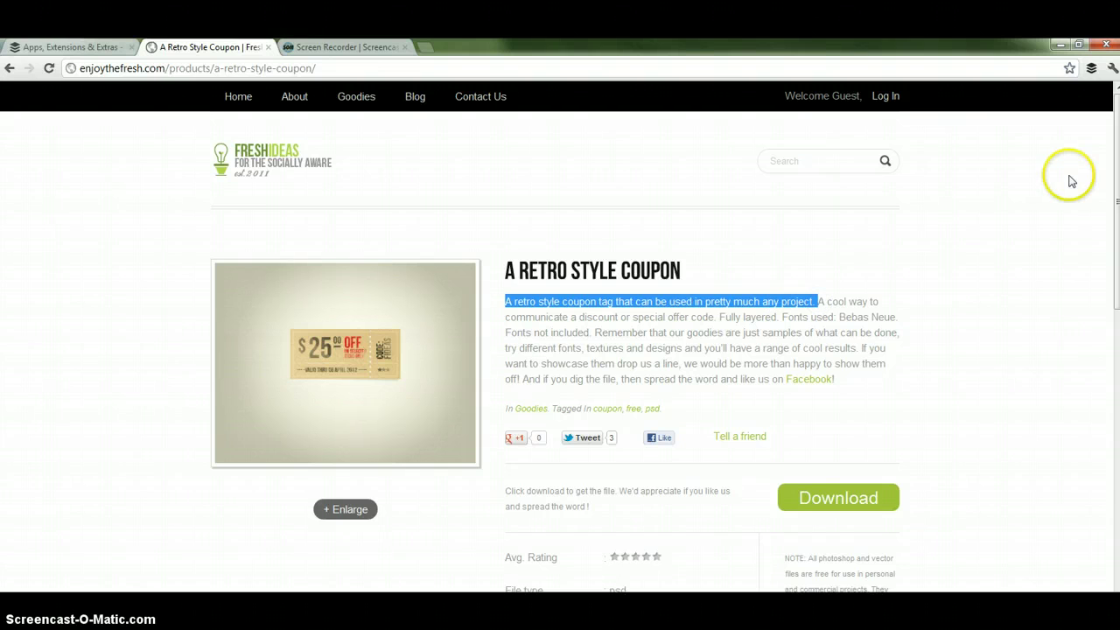
click(1090, 68)
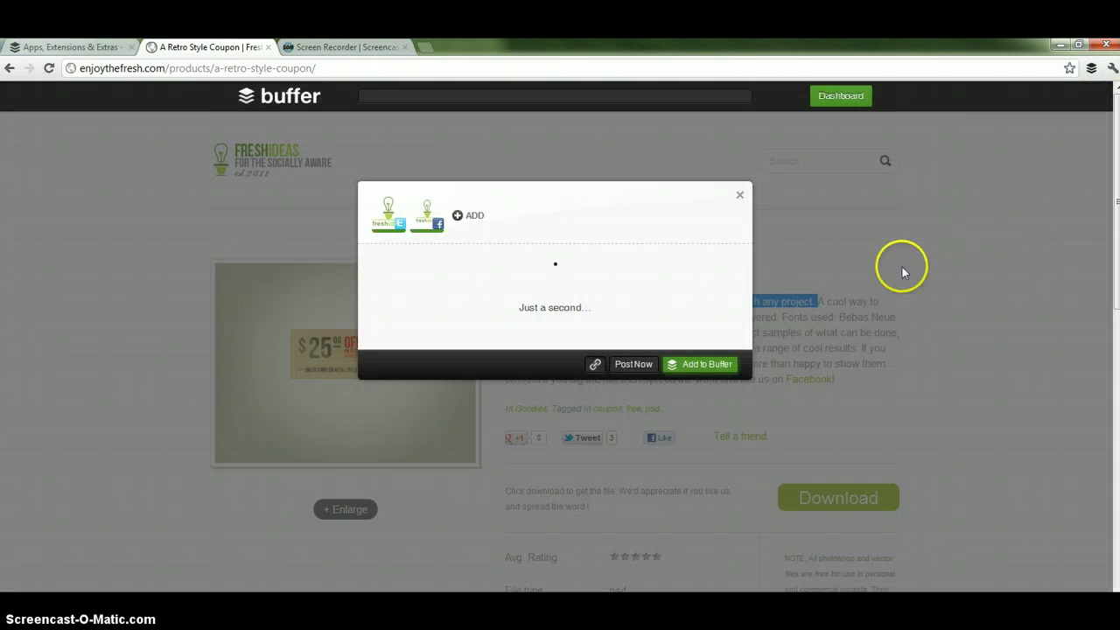
click(432, 221)
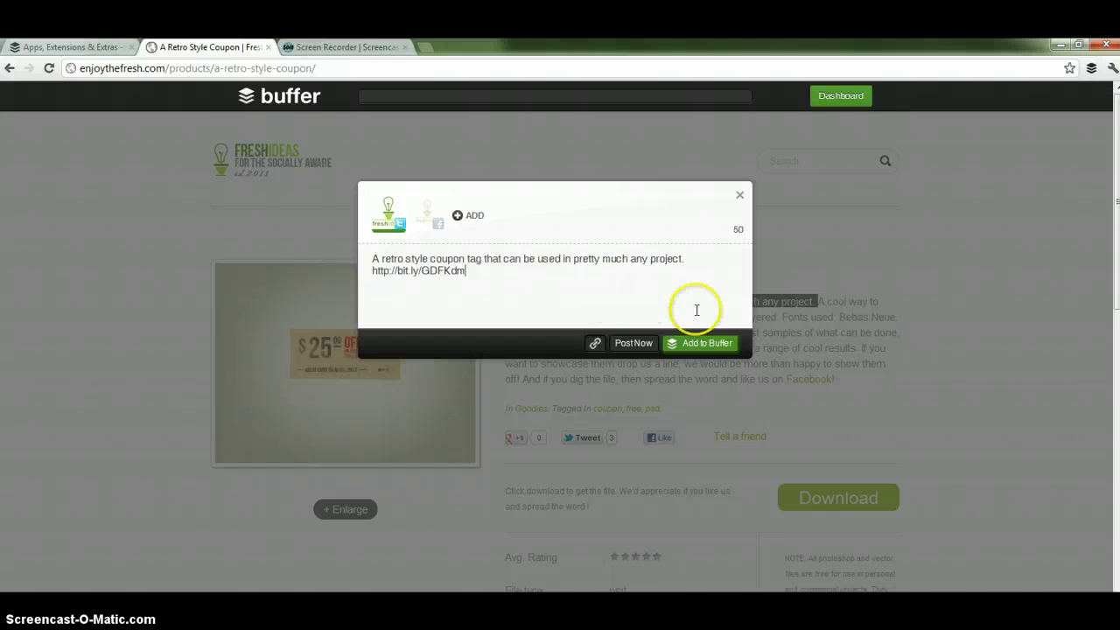
click(697, 344)
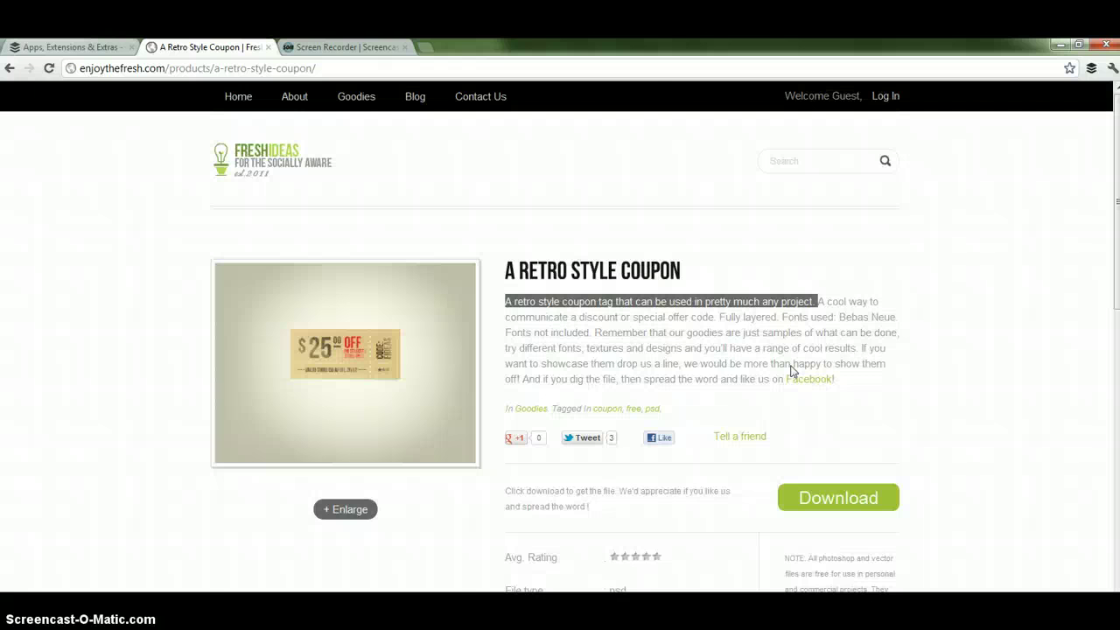
Go to the Buffer dashboard and check the coupon-tag tweet queued for 6:00 PM.
click(52, 46)
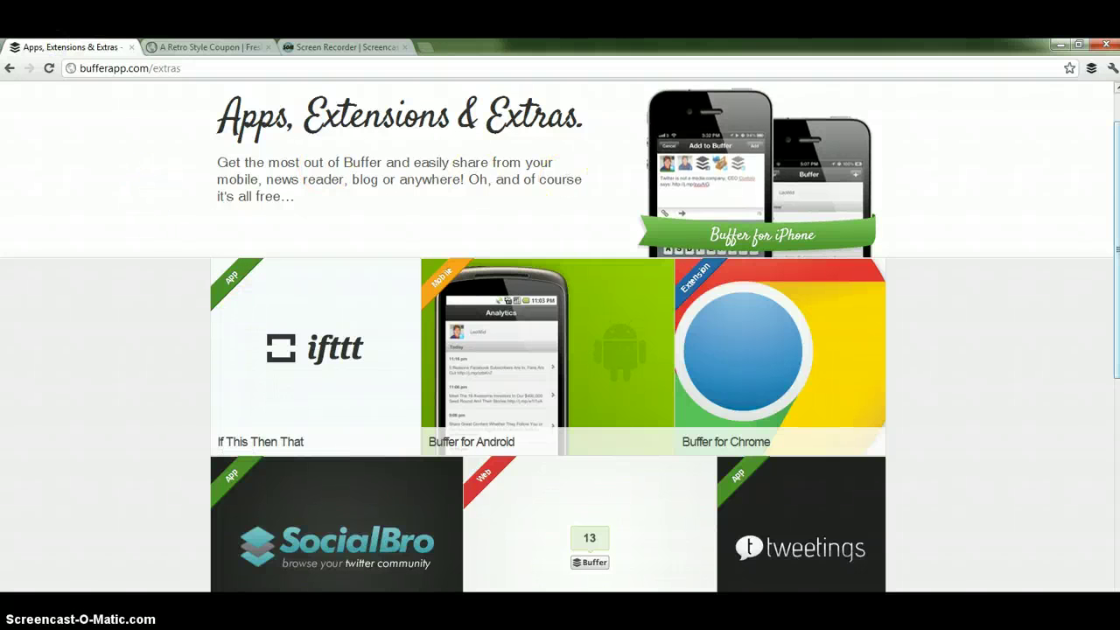
scroll(1117, 222, up, 1)
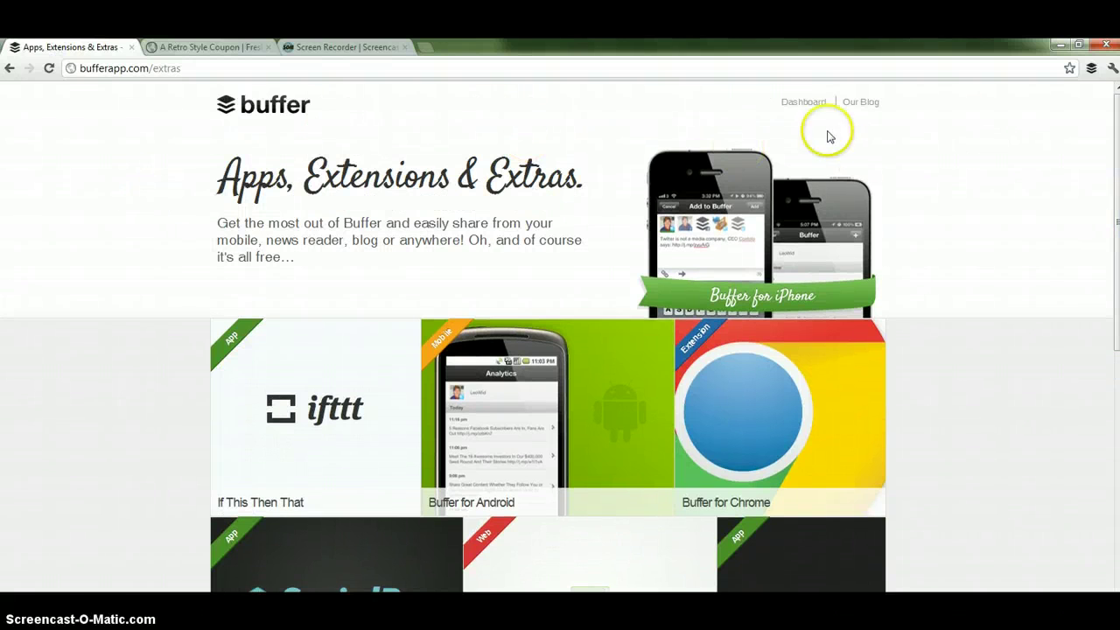
click(804, 103)
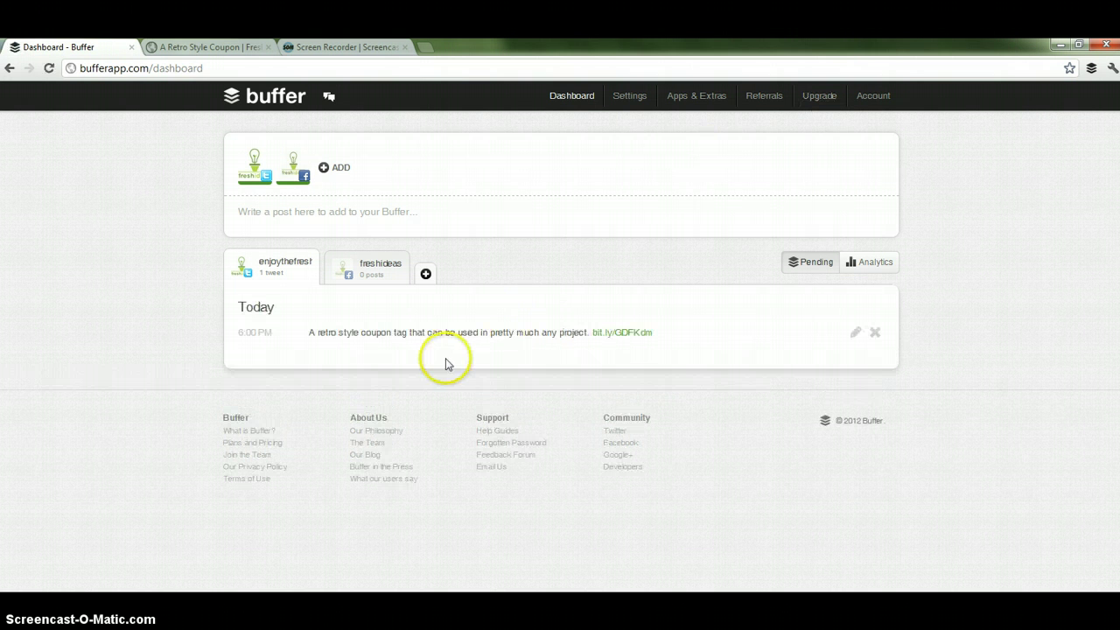
mouse_move(324, 342)
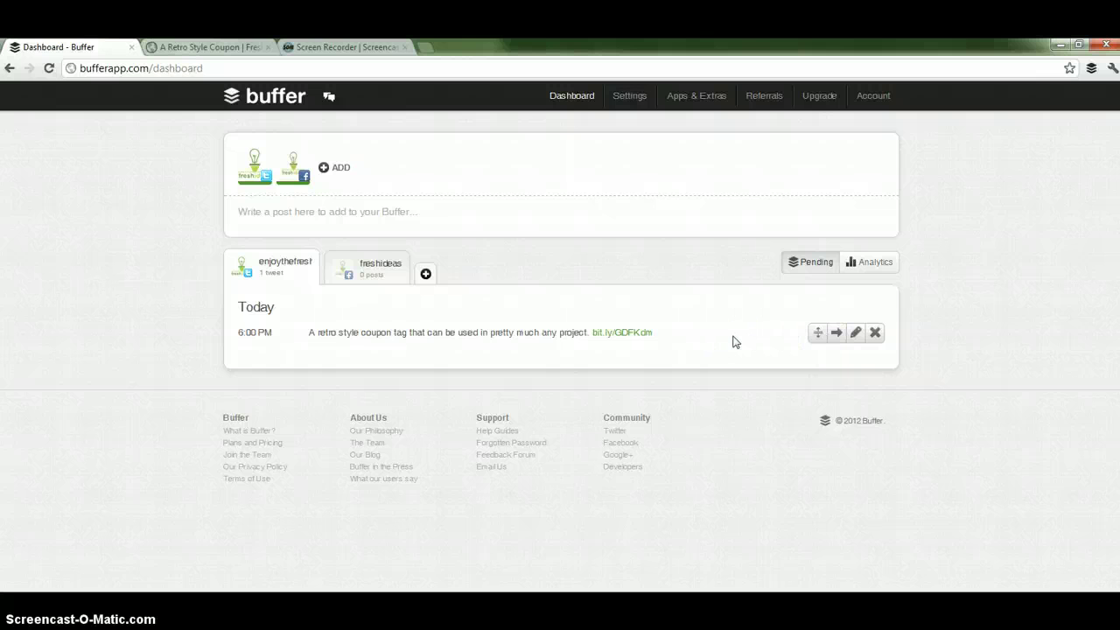
Select the 'Remember that our goodies…' sentence and add it to Buffer for Twitter only.
click(567, 222)
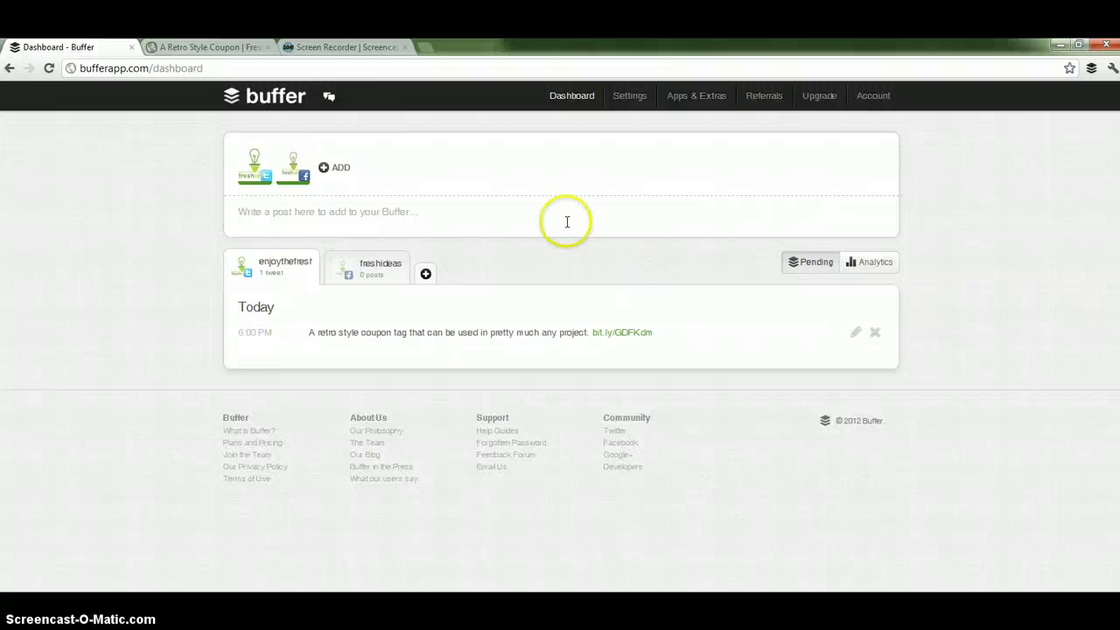
click(240, 47)
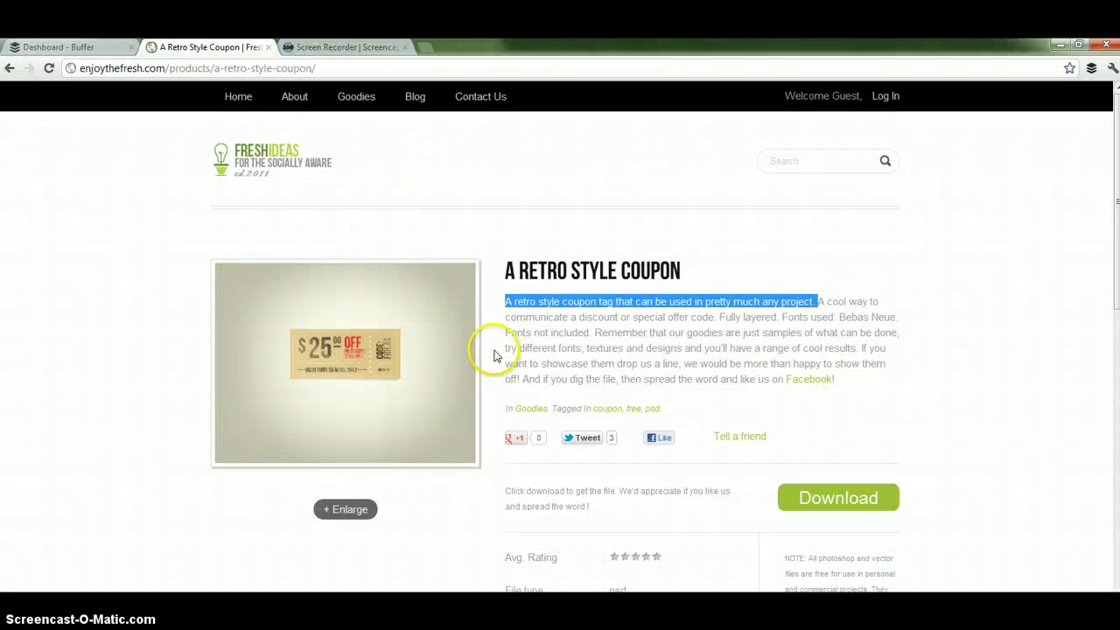
drag(594, 333, 586, 348)
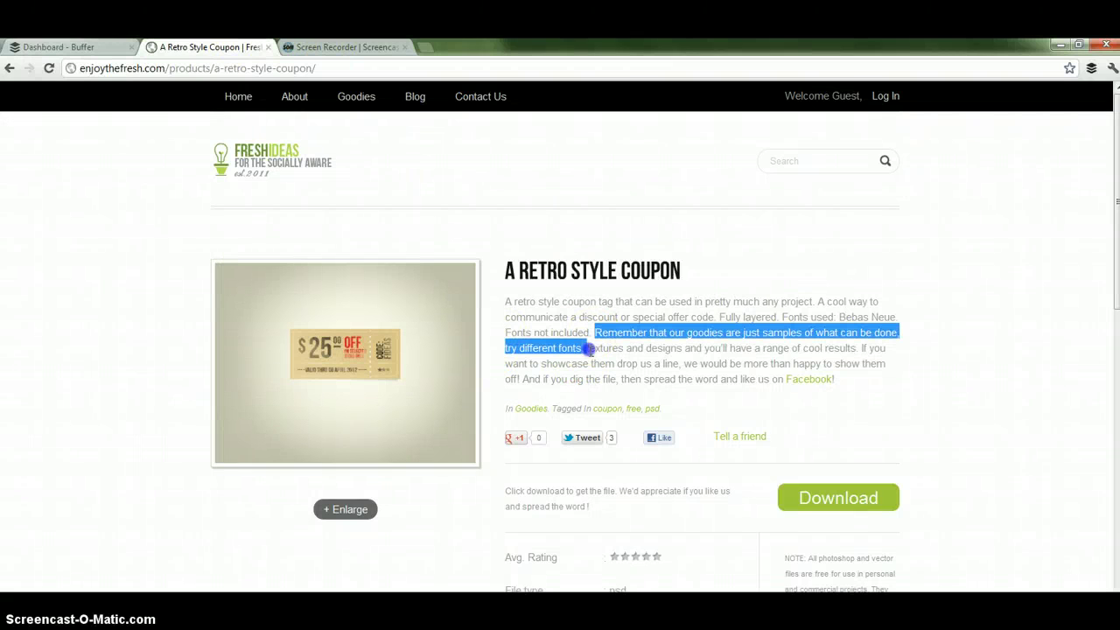
click(1091, 67)
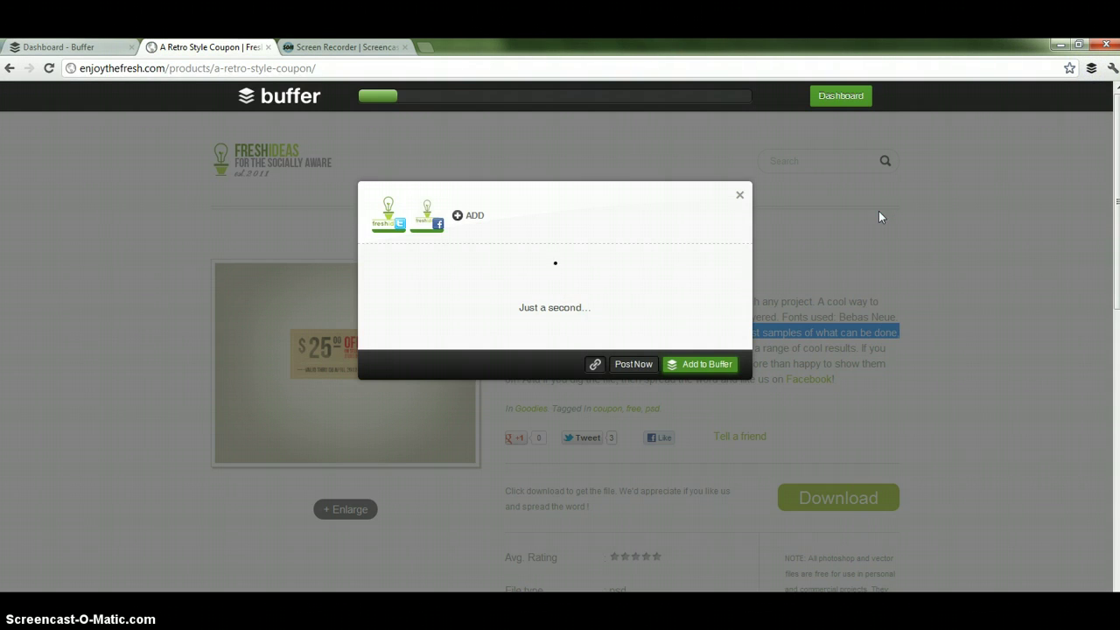
click(426, 217)
click(683, 170)
click(697, 341)
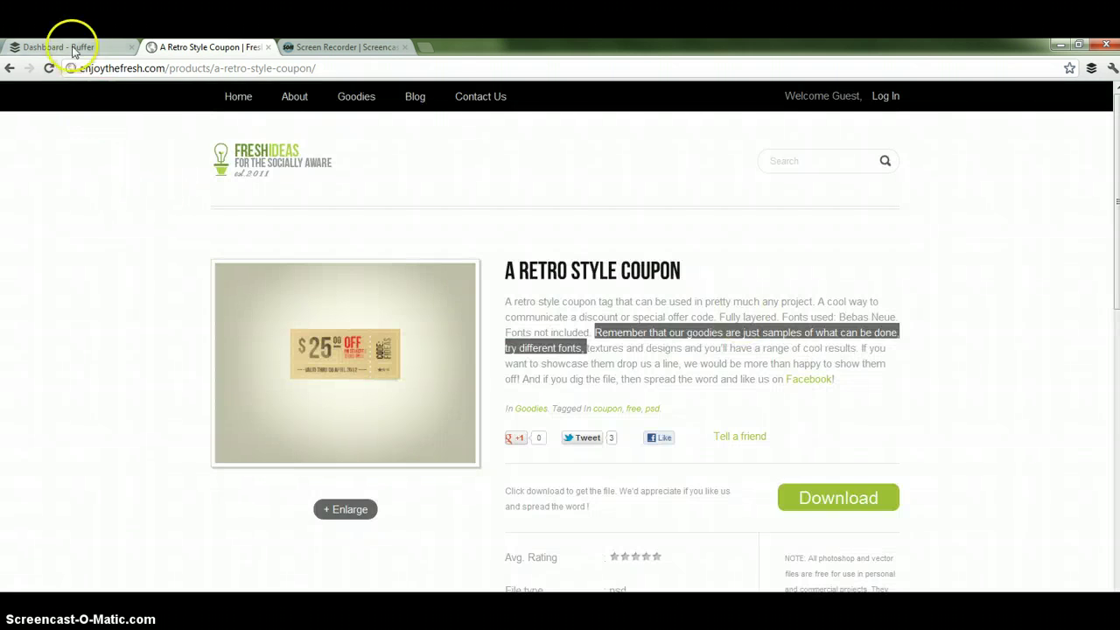
Reload the dashboard and drag the 6:30 PM 'Remember that our goodies' tweet above the 6:00 PM one.
click(71, 46)
click(49, 67)
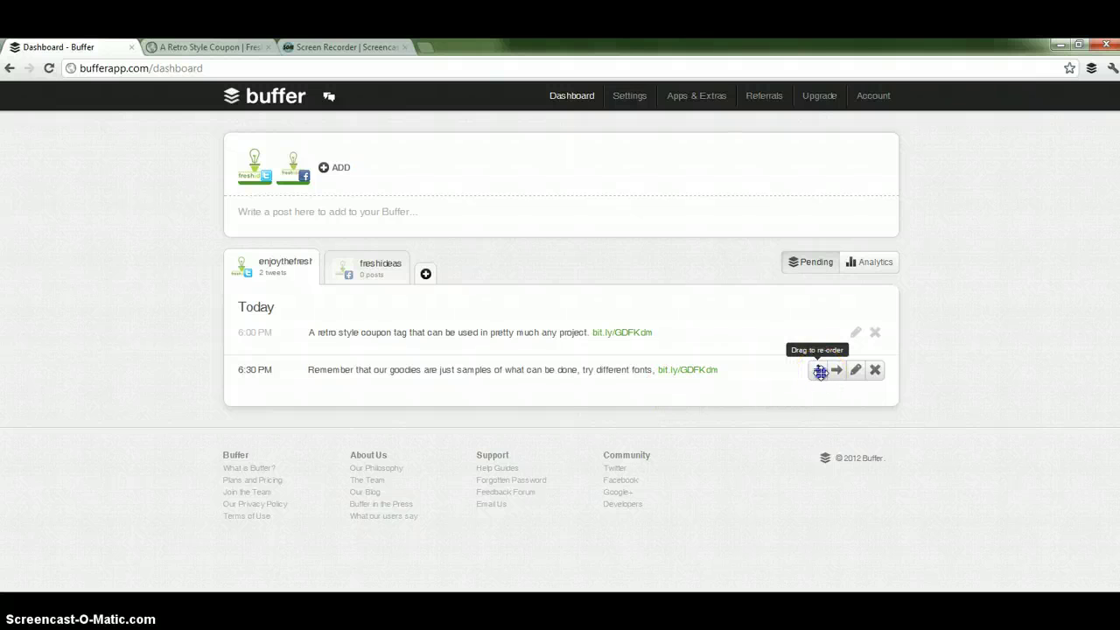
drag(819, 372, 818, 327)
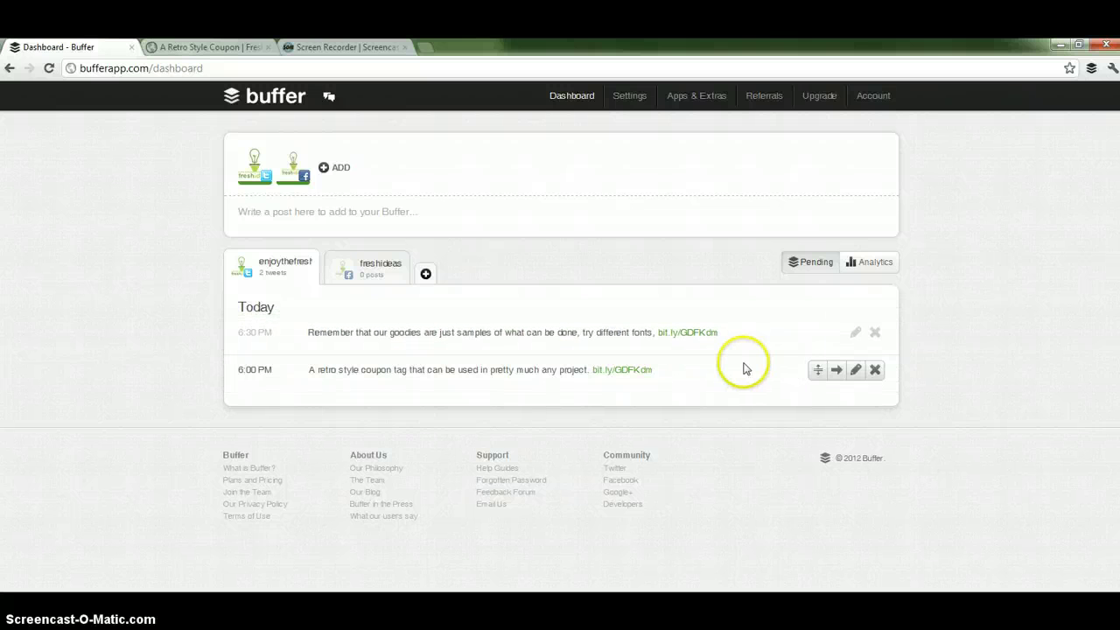